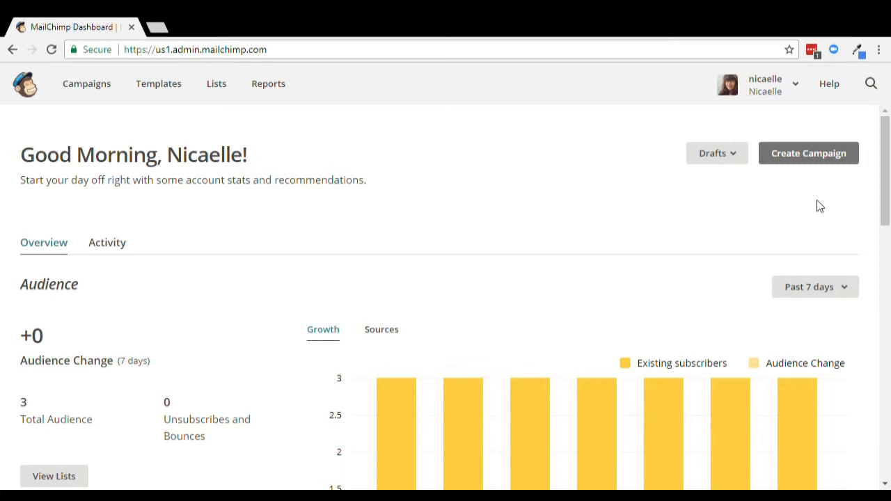
- Start a new email campaign and switch its type to automated
left_click(783, 160)
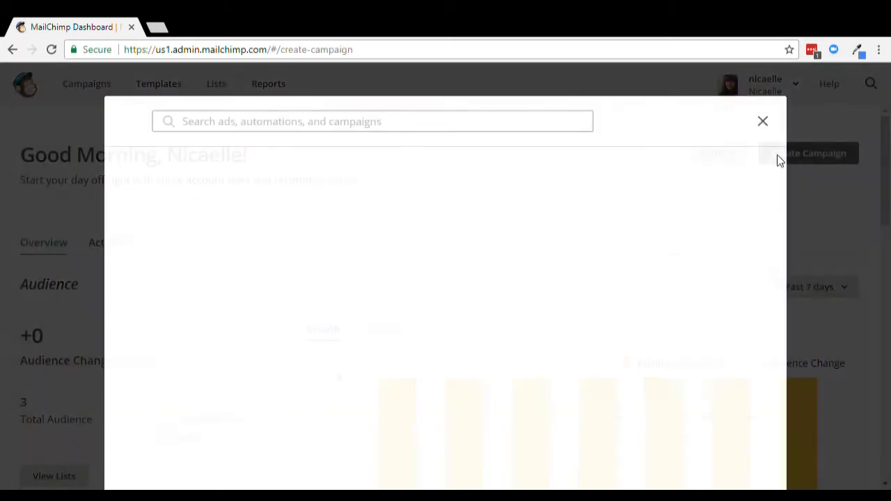
scroll(640, 203, "down", 2)
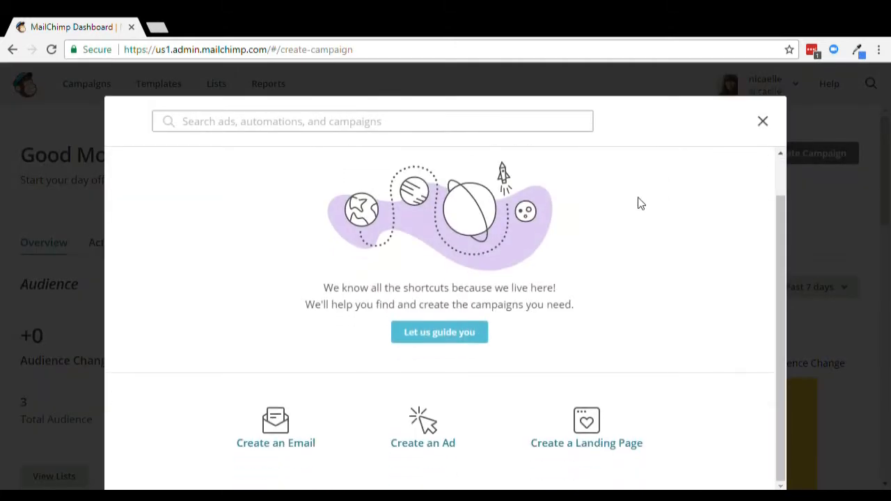
left_click(286, 433)
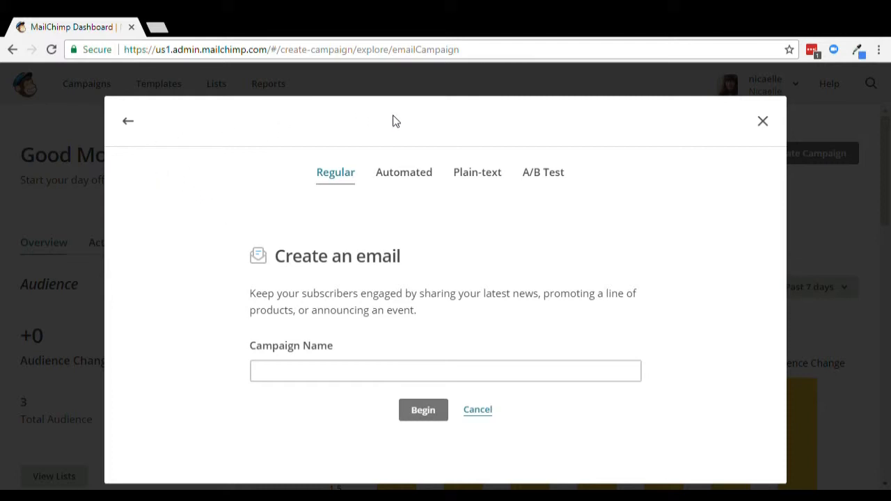
left_click(410, 177)
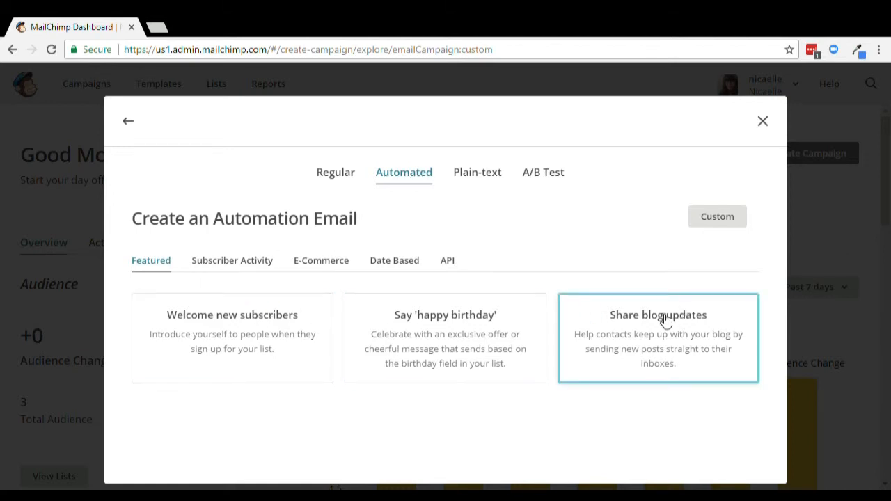
- Review the e-commerce automations and choose the featured "Welcome new subscribers" automation
left_click(309, 264)
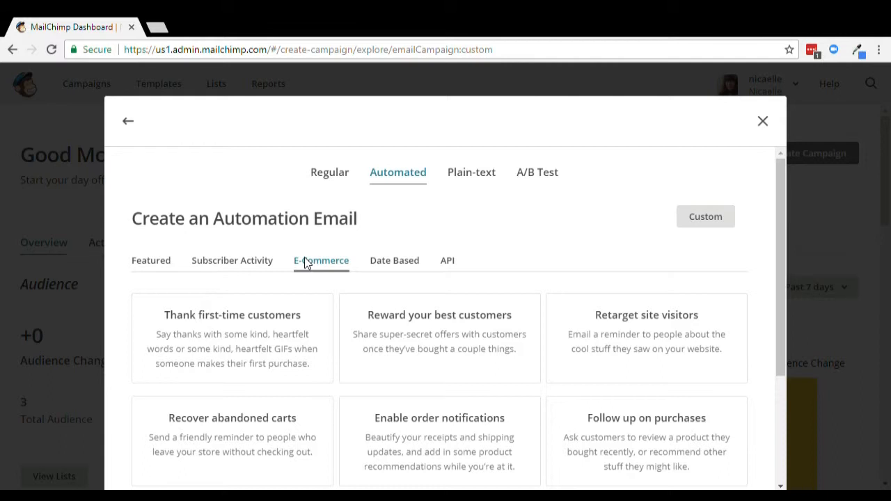
scroll(308, 271, "down", 1)
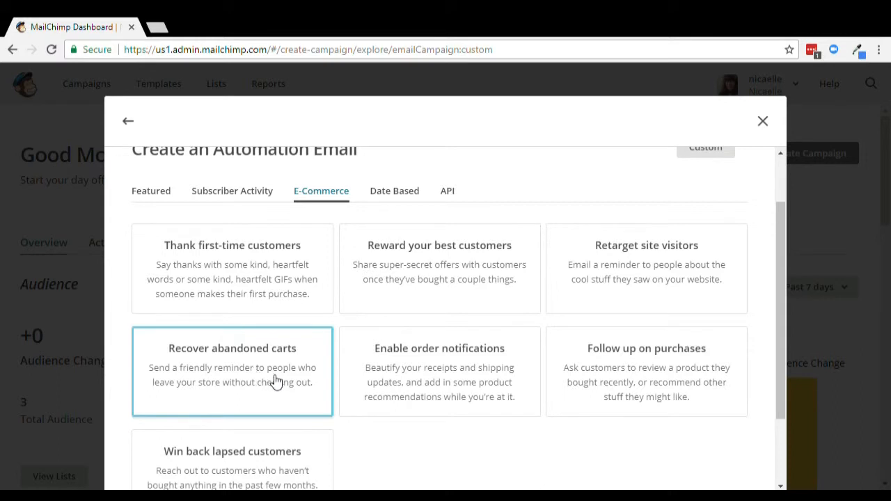
scroll(534, 439, "down", 2)
scroll(529, 277, "up", 2)
scroll(513, 277, "up", 1)
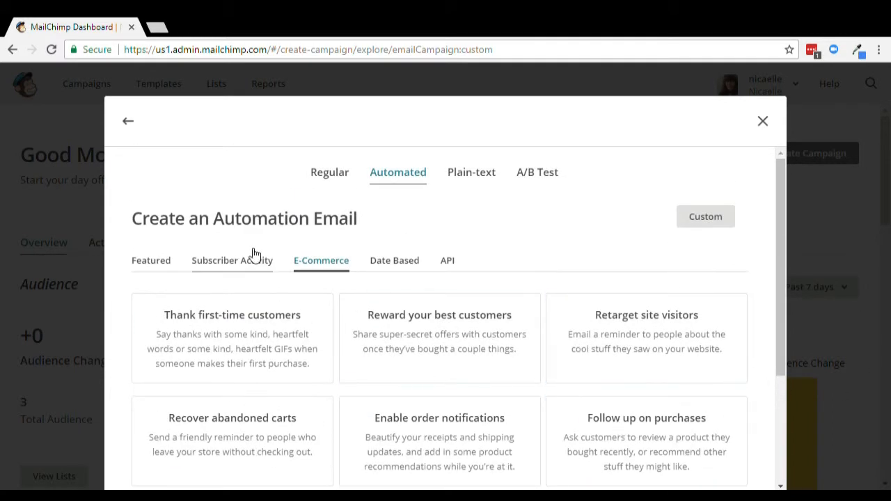
left_click(167, 263)
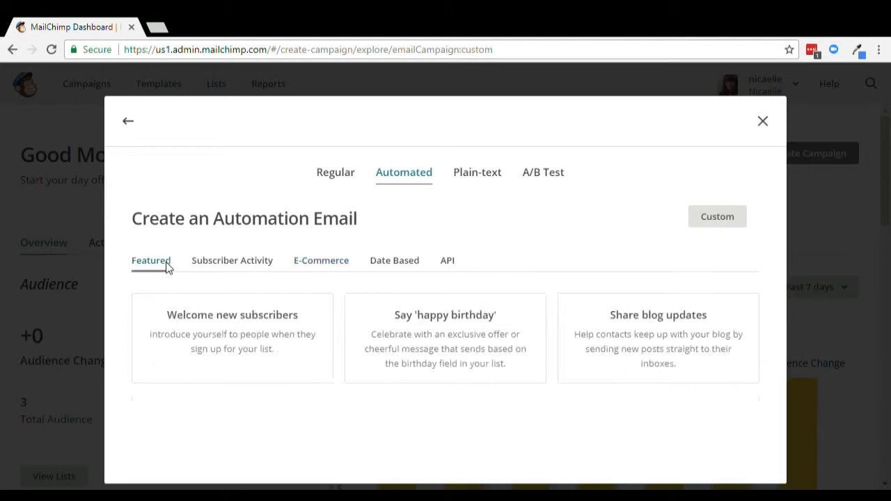
left_click(227, 357)
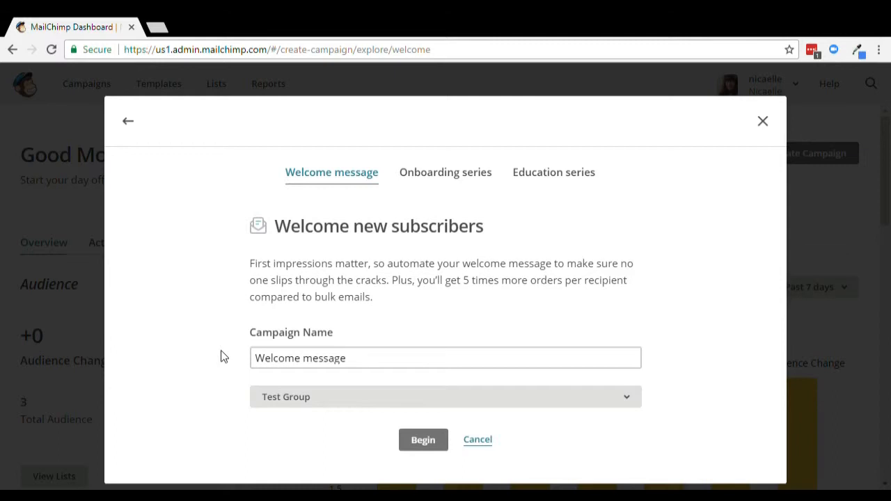
- Name the campaign "Test Welcome Email", choose the Test Group list and begin building the workflow
left_click(457, 360)
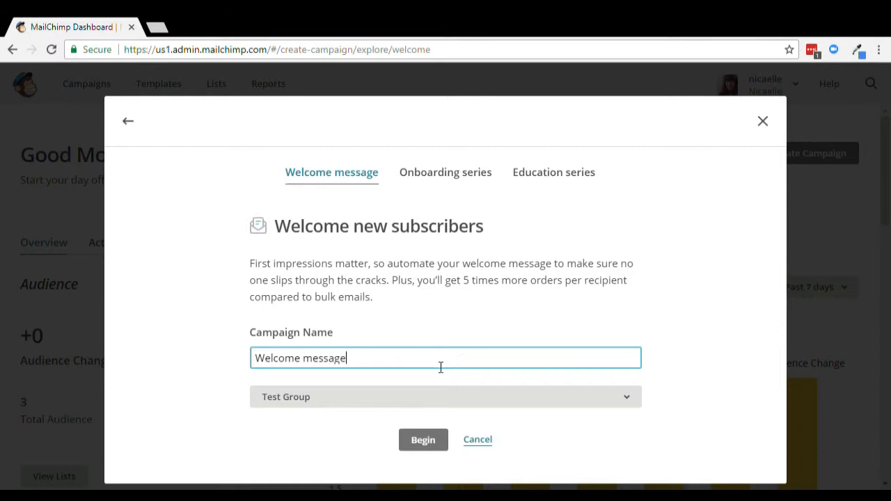
left_click_drag(374, 364, 96, 315)
type("Test Welco")
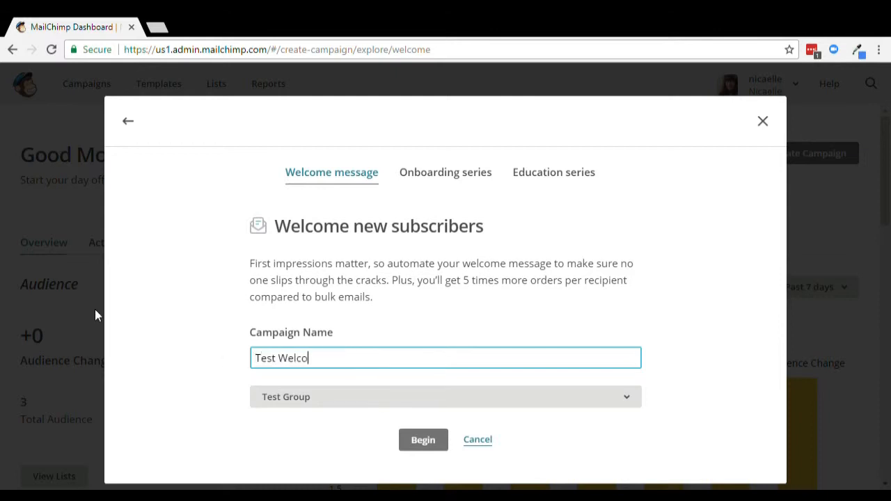
type("me Email")
left_click(284, 398)
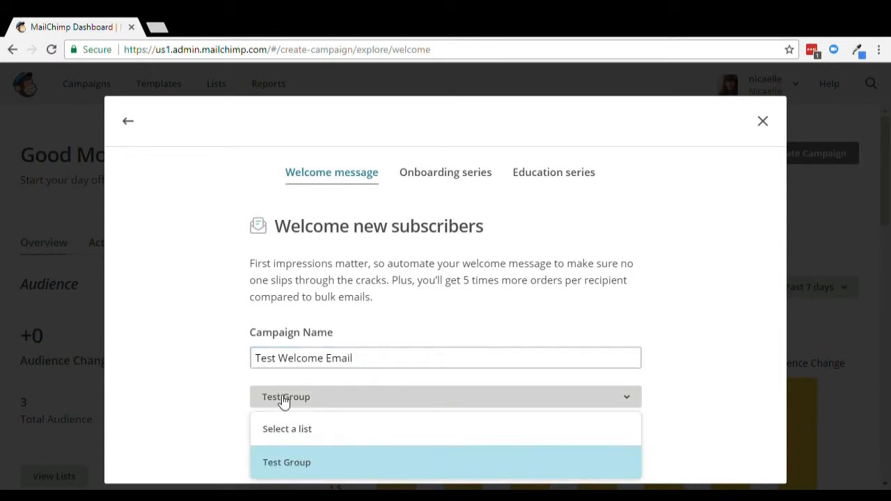
left_click(299, 460)
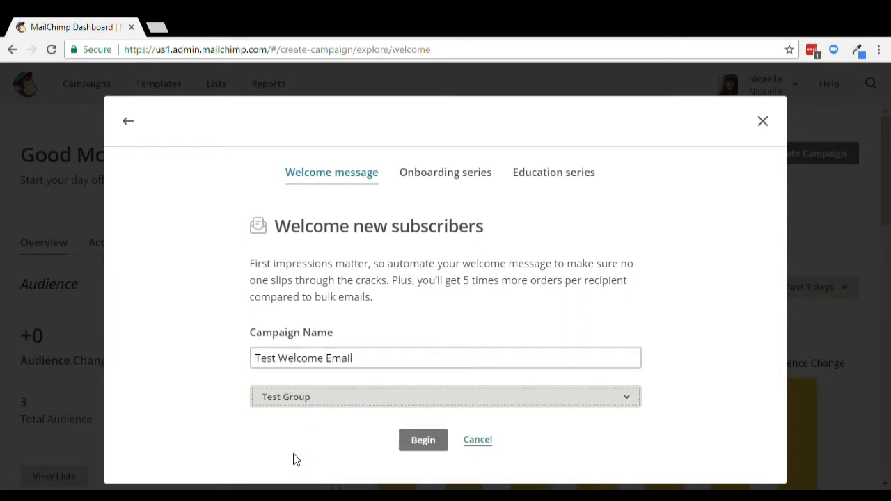
left_click(439, 441)
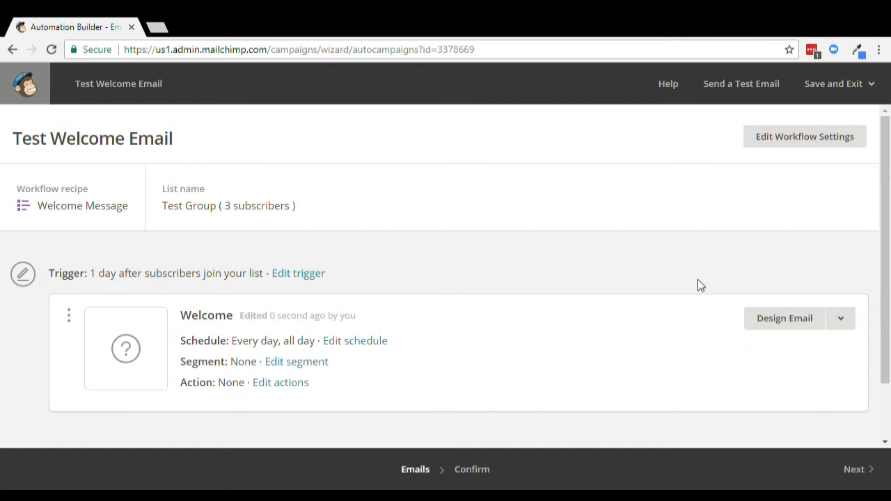
- Open the first workflow email for designing and name it "Welcome Email"
left_click(787, 329)
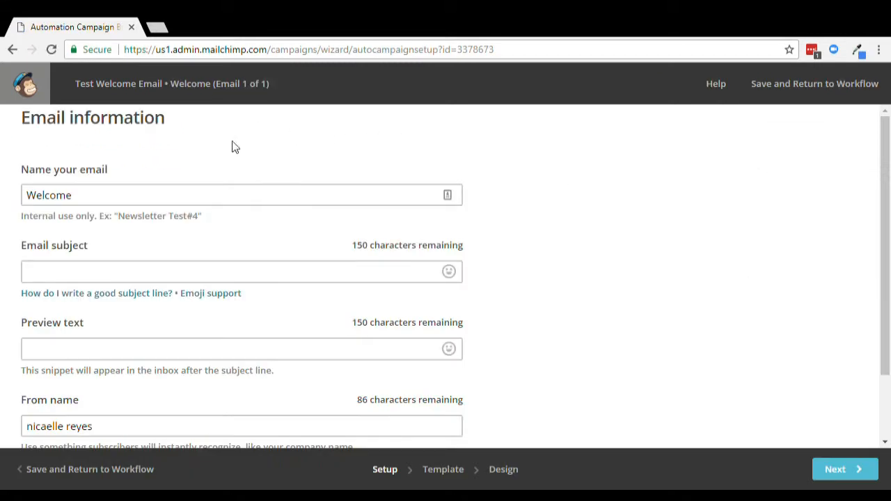
left_click_drag(147, 201, 22, 179)
type("WElcome")
key("BackSpace")
key("BackSpace")
key("BackSpace")
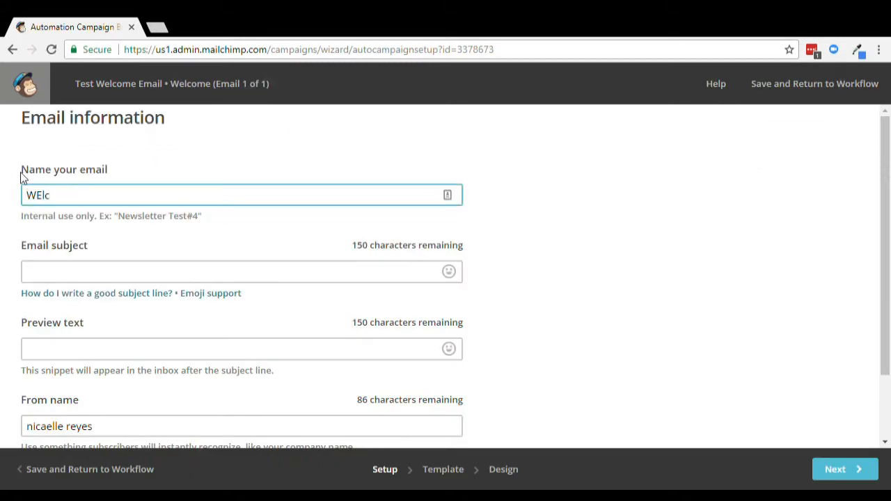
left_click(44, 233)
left_click_drag(118, 202, 2, 197)
- Set the email subject and preview text to "Hey you missed my previous email"
left_click(90, 278)
type("Hey you missed my previous email")
left_click(74, 350)
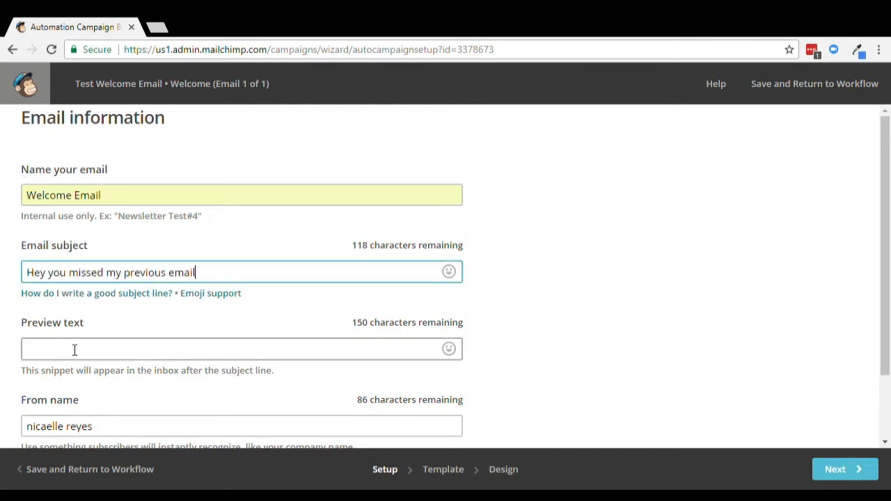
type("Hey you missed my previous email")
- Copy the email's name and replace the email subject with it, so that it reads "Welcome Email"
left_click_drag(164, 195, 2, 181)
left_click(2, 170)
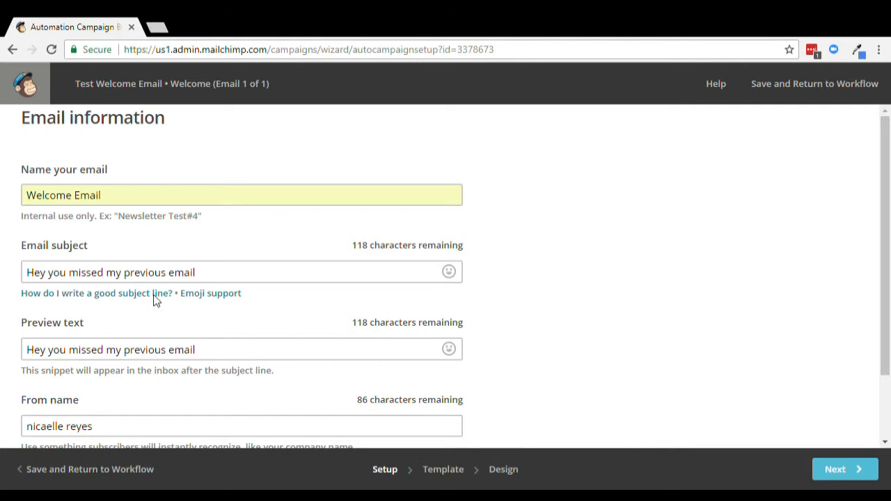
left_click_drag(235, 278, 2, 233)
left_click(2, 232)
left_click(138, 198)
left_click_drag(138, 197, 2, 170)
key("ctrl+c")
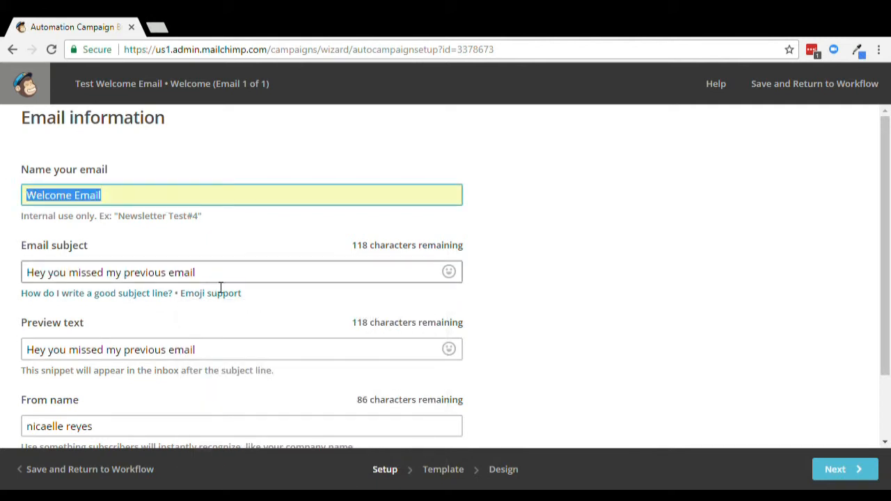
left_click_drag(213, 280, 2, 142)
key("ctrl+v")
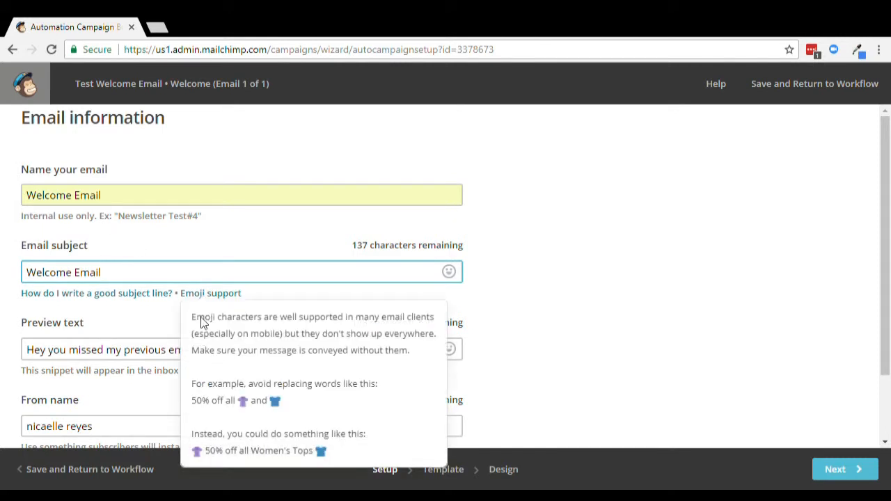
- Replace the preview text with "Welcome Email", check the sender details and continue to template selection
left_click_drag(288, 352, 4, 229)
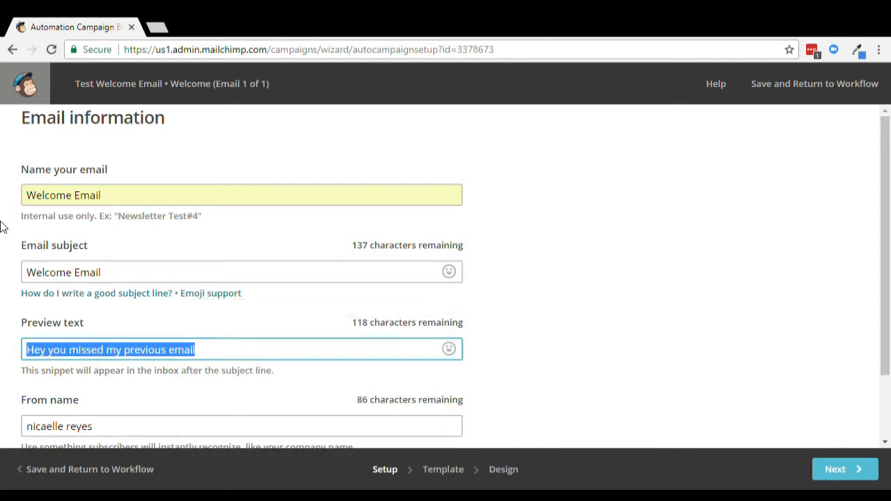
key("ctrl+v")
scroll(171, 285, "down", 2)
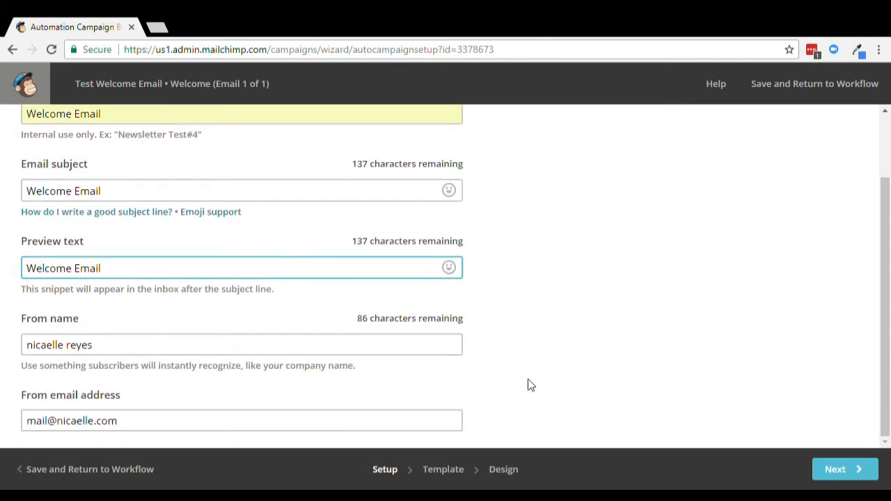
scroll(528, 385, "up", 2)
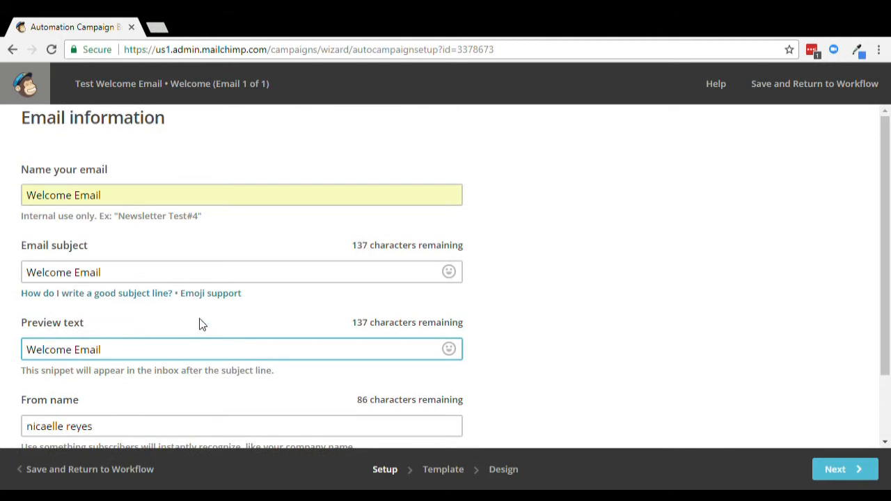
left_click(853, 469)
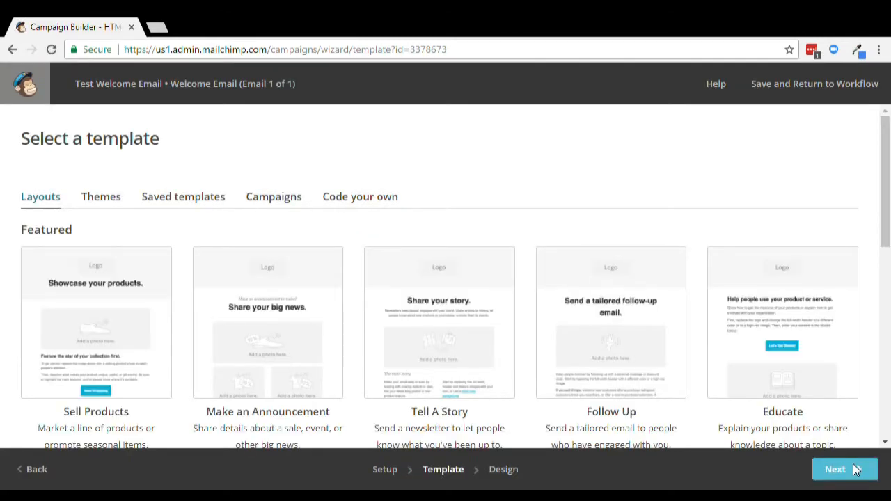
- Apply the featured Member Welcome theme to the email, then save the design and return to the workflow
left_click(114, 200)
scroll(209, 279, "down", 2)
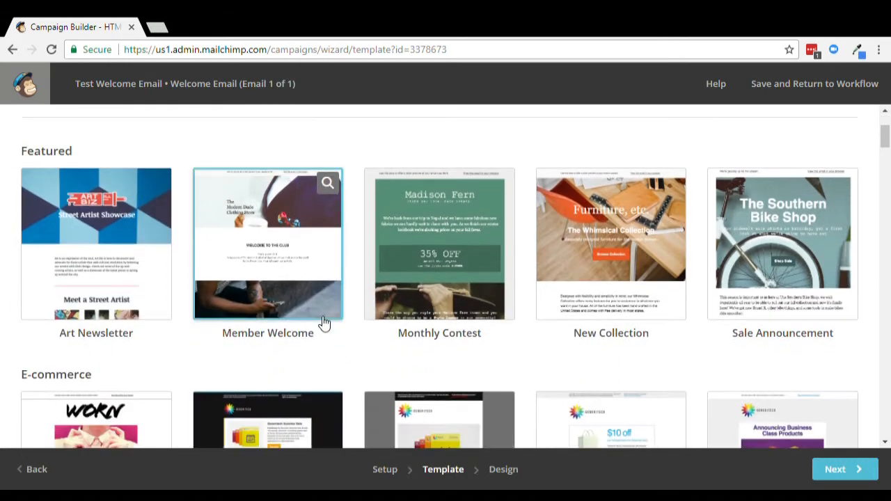
left_click(300, 260)
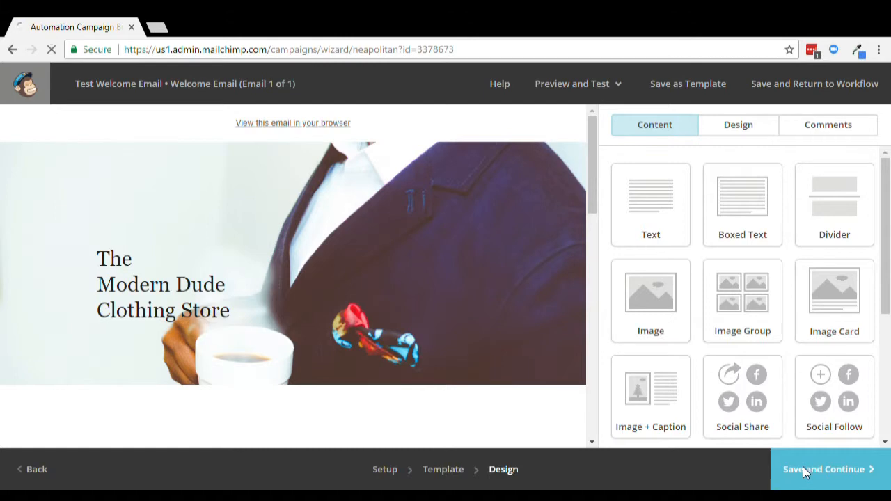
left_click(802, 466)
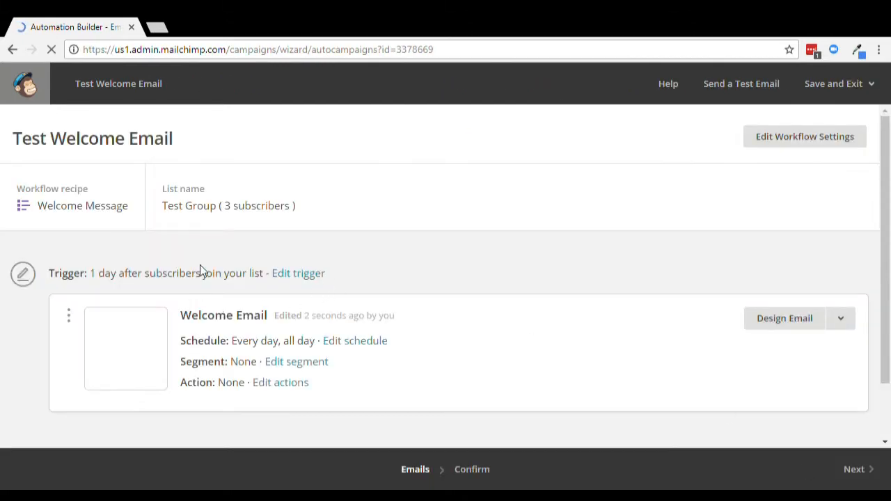
- Add a second email to the workflow and open the choice of a new trigger for it
scroll(195, 275, "down", 1)
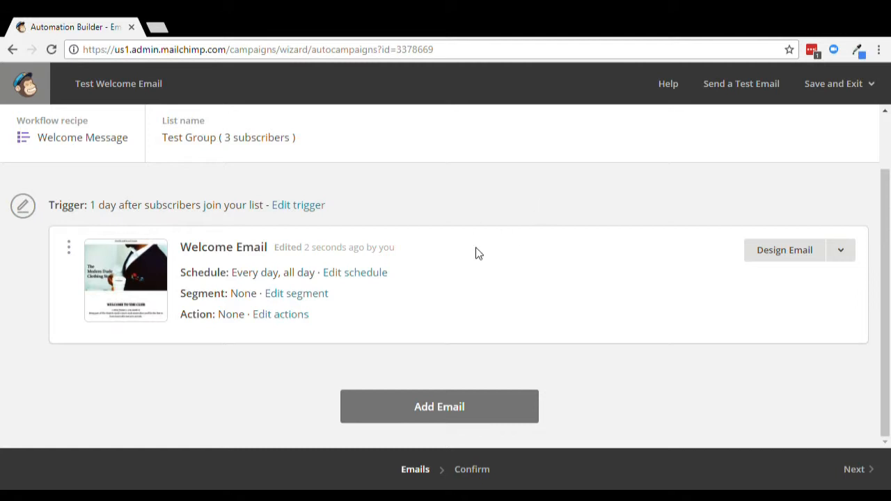
left_click(401, 406)
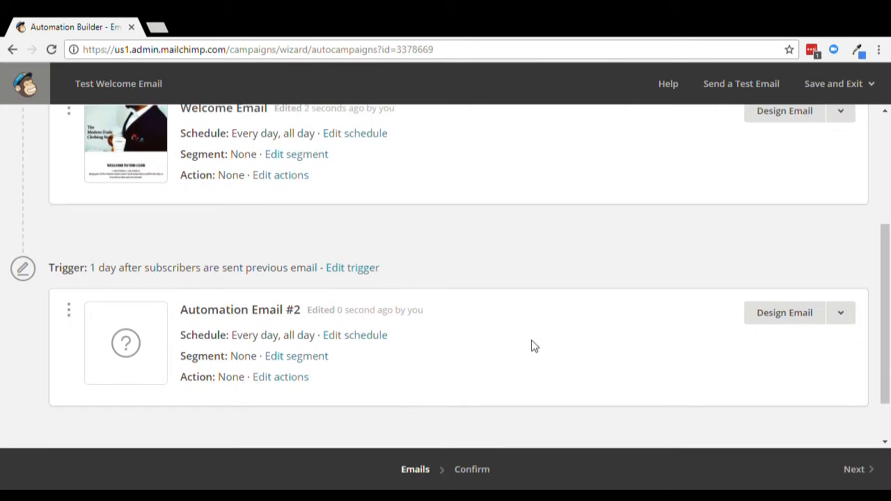
left_click(374, 273)
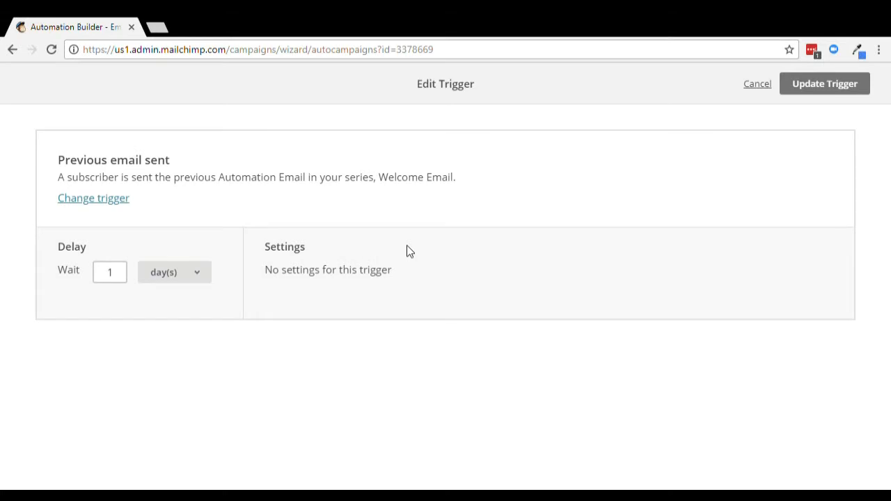
left_click(89, 201)
- Review the triggers offered for the second email under workflow activity, e-commerce, campaign activity, list management and integrations
scroll(120, 306, "down", 1)
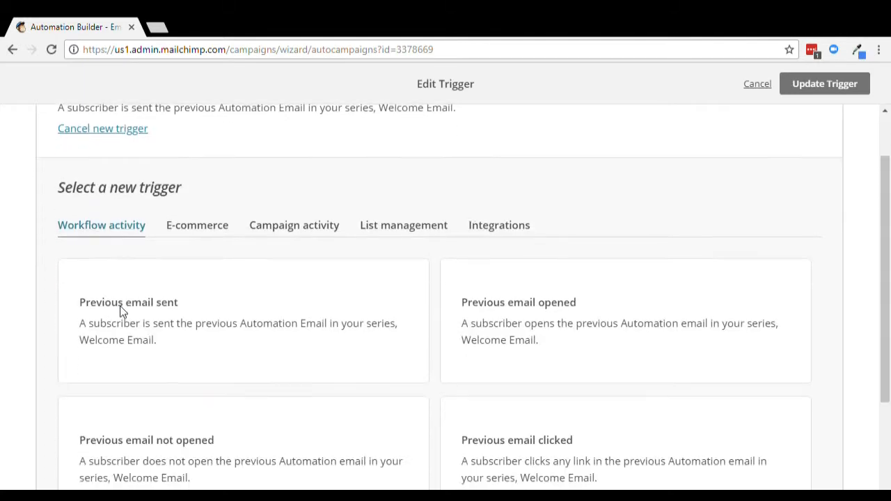
scroll(122, 310, "down", 1)
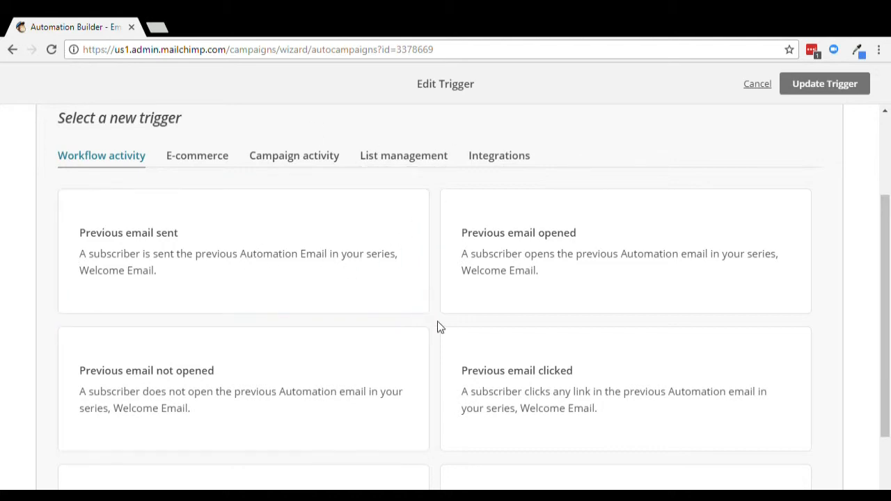
scroll(527, 328, "down", 2)
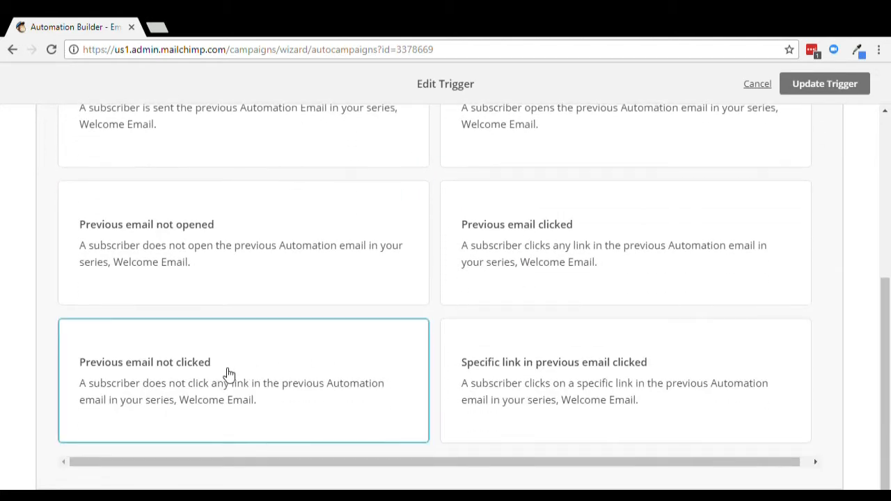
scroll(473, 366, "up", 4)
scroll(228, 363, "down", 2)
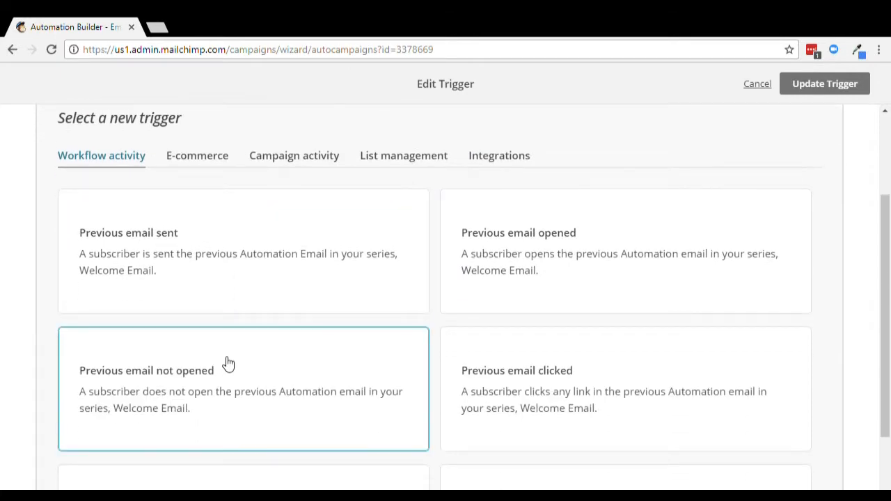
left_click(217, 161)
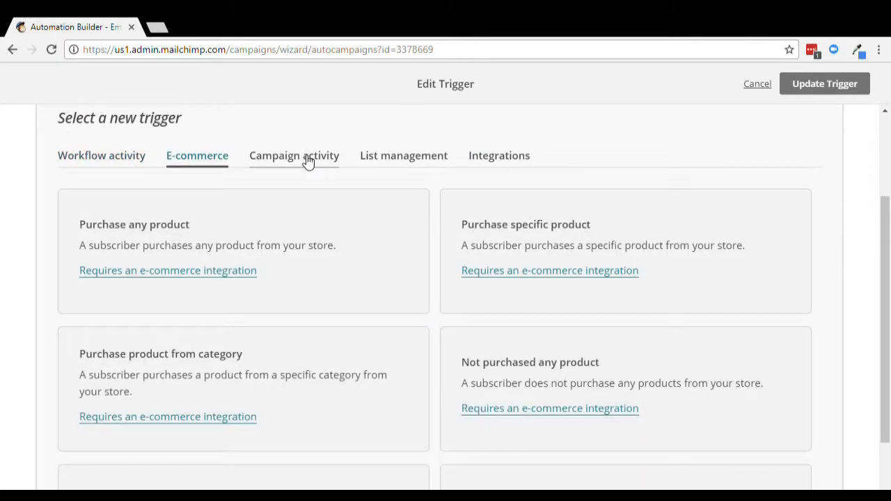
left_click(302, 160)
left_click(385, 156)
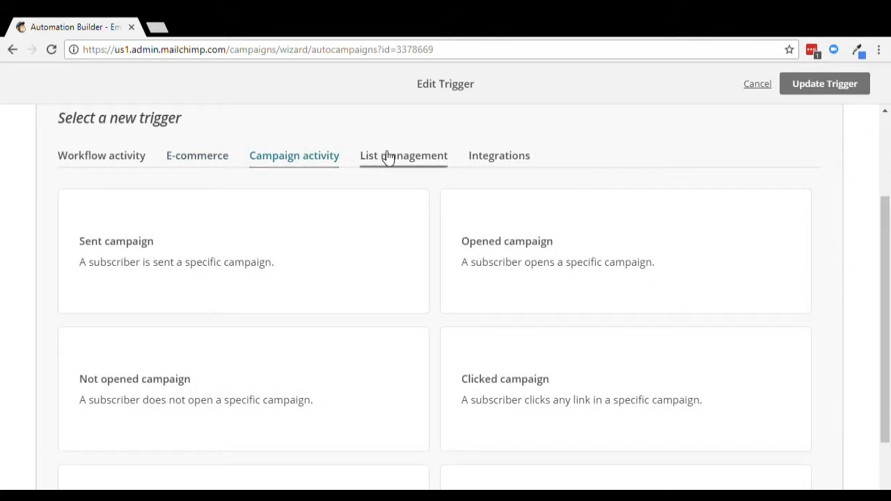
left_click(486, 156)
- Change the second email's trigger to Previous email opened with a delay of 3 days, and update the trigger
left_click(76, 293)
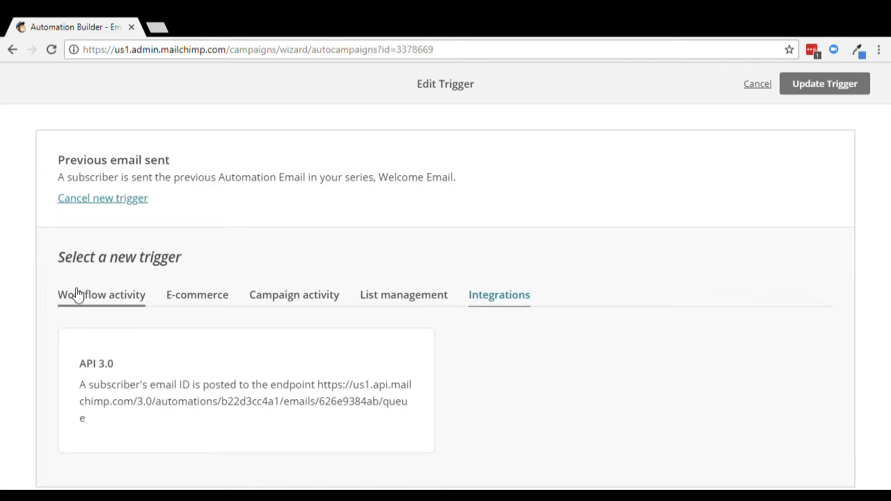
scroll(79, 294, "down", 2)
scroll(91, 289, "up", 1)
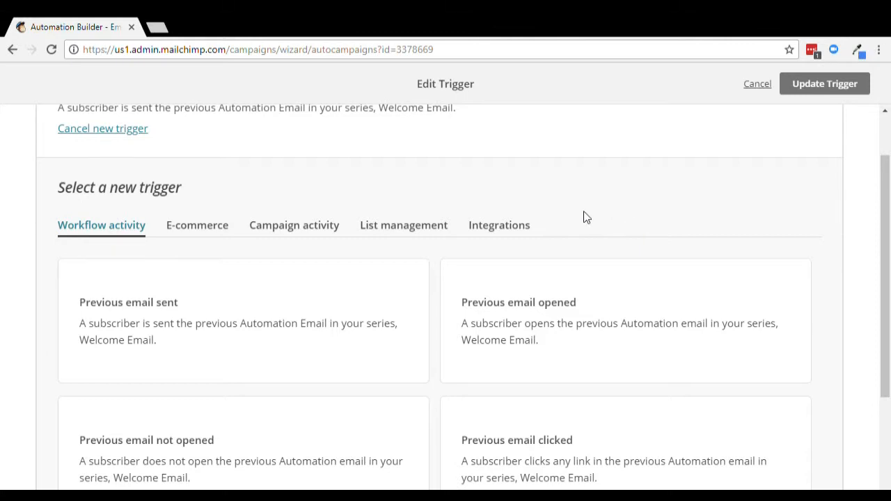
scroll(585, 218, "down", 1)
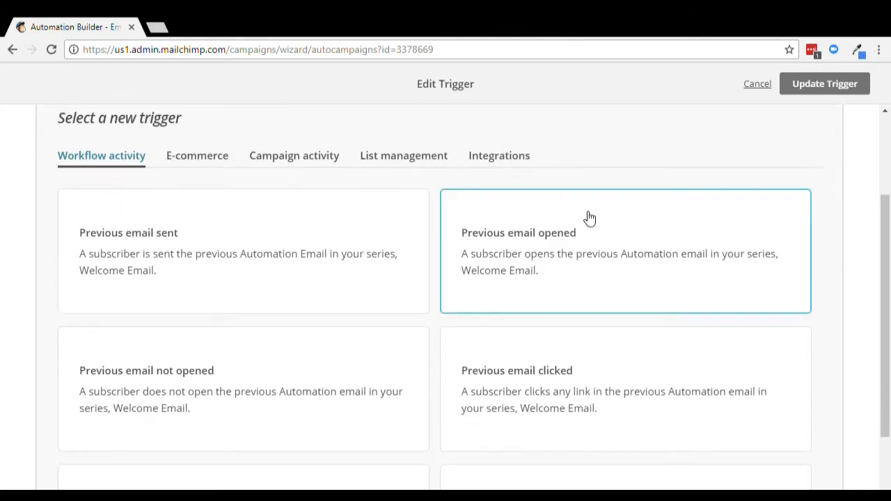
left_click(583, 240)
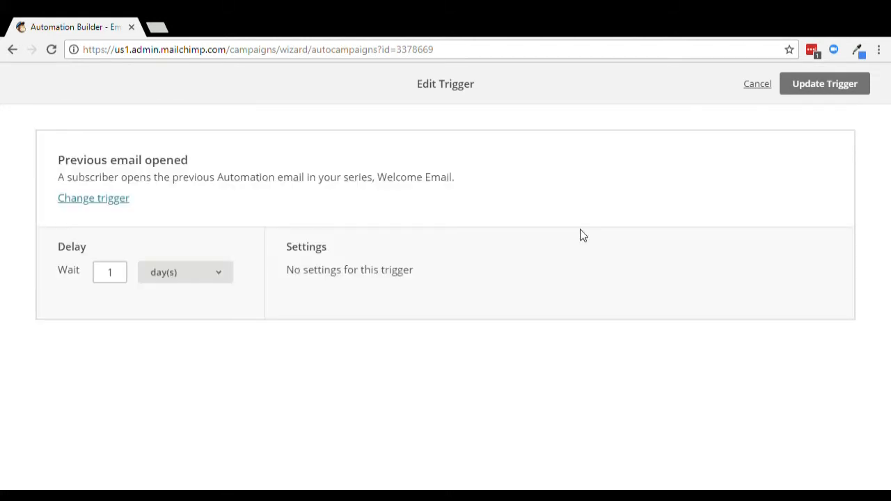
left_click(115, 274)
type("3")
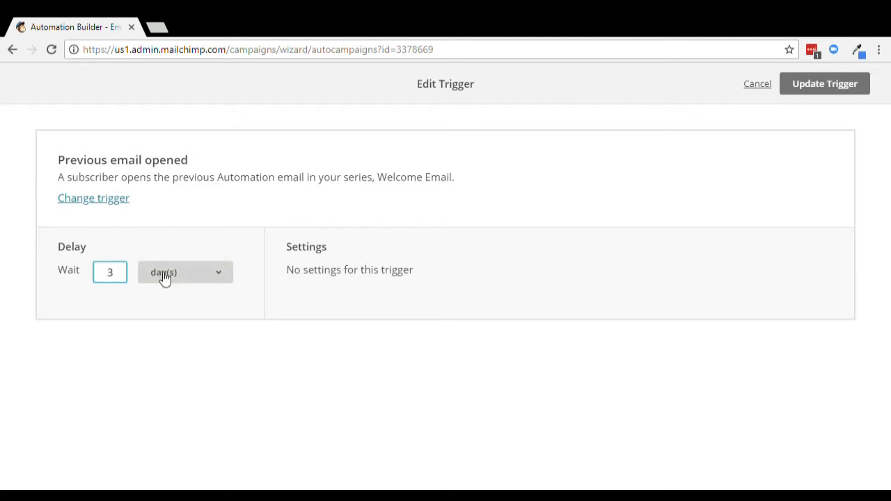
left_click(825, 85)
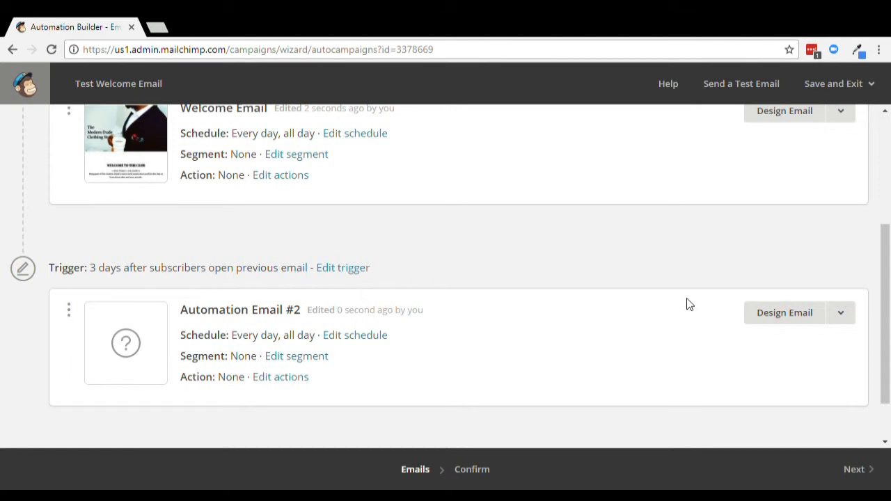
- Open the second email for designing and rename it "Introduce Me"
left_click(798, 320)
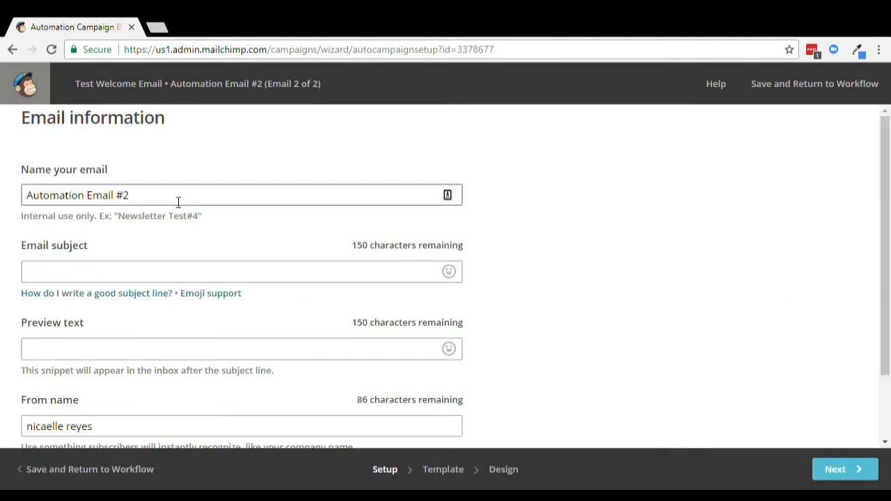
left_click_drag(178, 202, 6, 163)
key("BackSpace")
type("Introdi")
key("BackSpace")
type("ucte")
key("BackSpace")
key("BackSpace")
key("BackSpace")
type("e Me")
- Copy the name "Introduce Me" into the email subject and preview text, and continue to template selection
left_click_drag(109, 201, 2, 200)
key("ctrl+c")
left_click(100, 275)
key("ctrl+v")
left_click(69, 361)
key("ctrl+v")
scroll(653, 419, "down", 2)
left_click(835, 470)
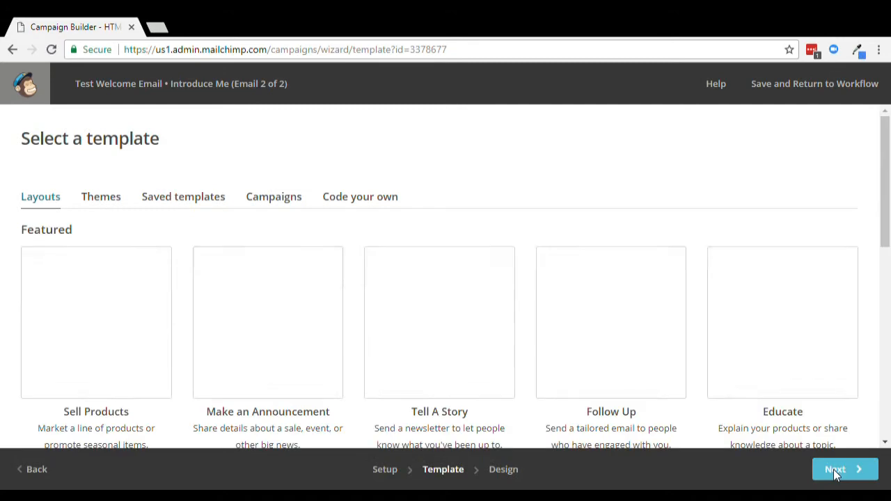
- Apply the featured Art Newsletter theme to the Introduce Me email, then save the design and return to the workflow
left_click(100, 198)
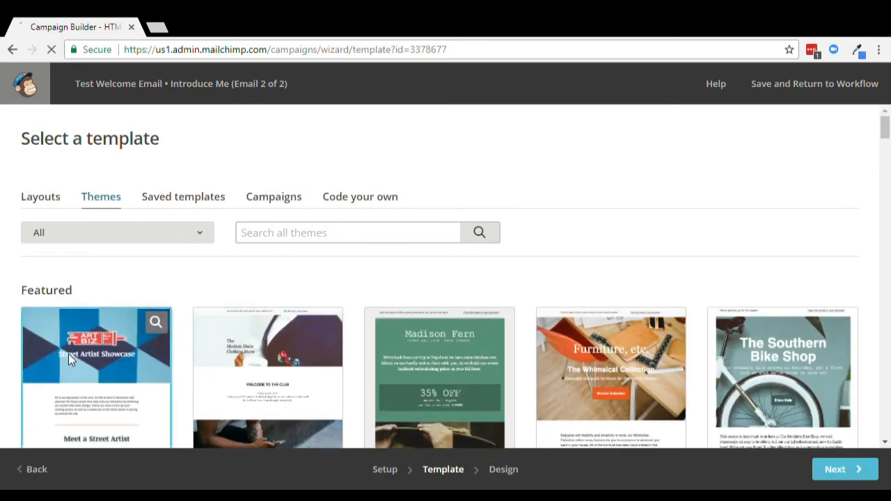
scroll(70, 354, "down", 10)
left_click(800, 435)
scroll(80, 216, "up", 3)
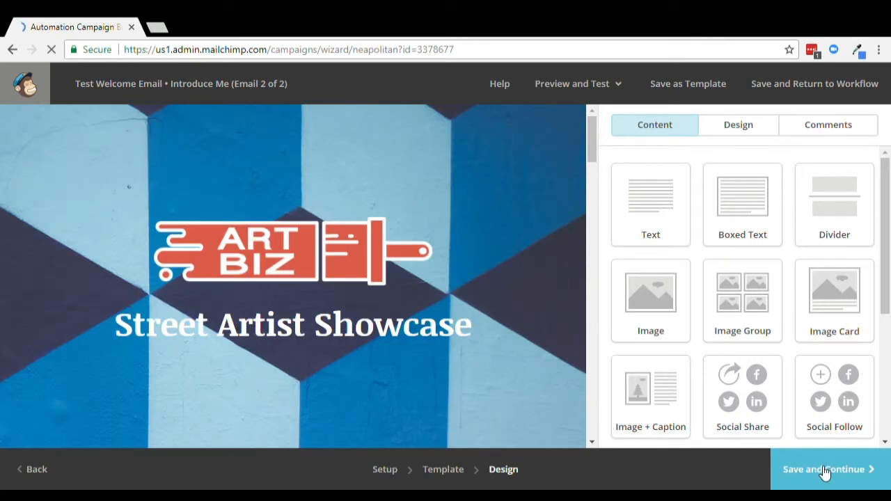
left_click(814, 473)
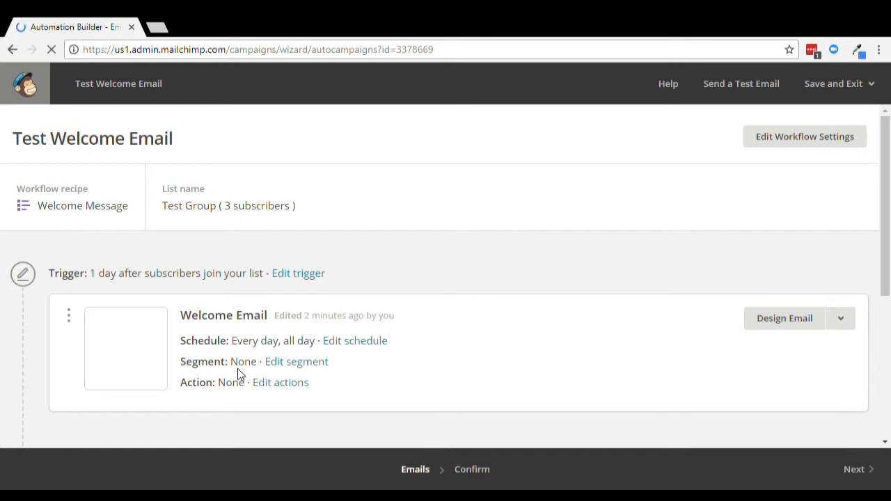
- Add a third email to the workflow after Introduce Me
scroll(237, 368, "down", 4)
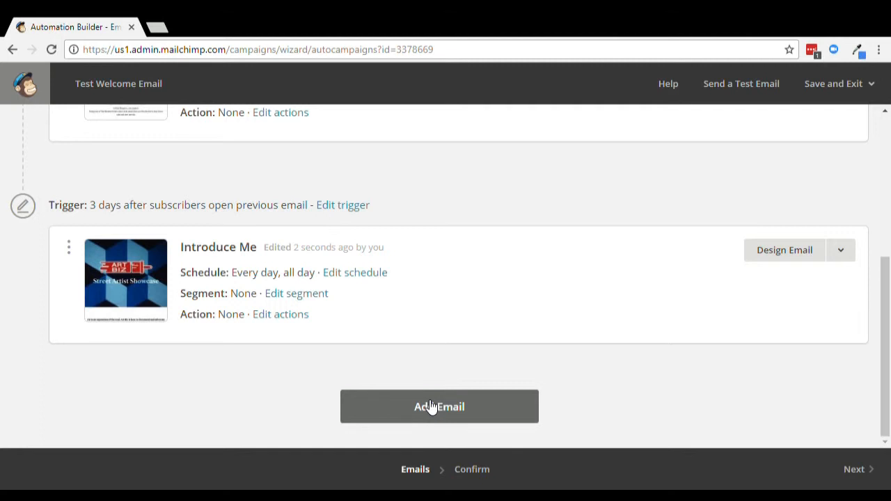
left_click(396, 415)
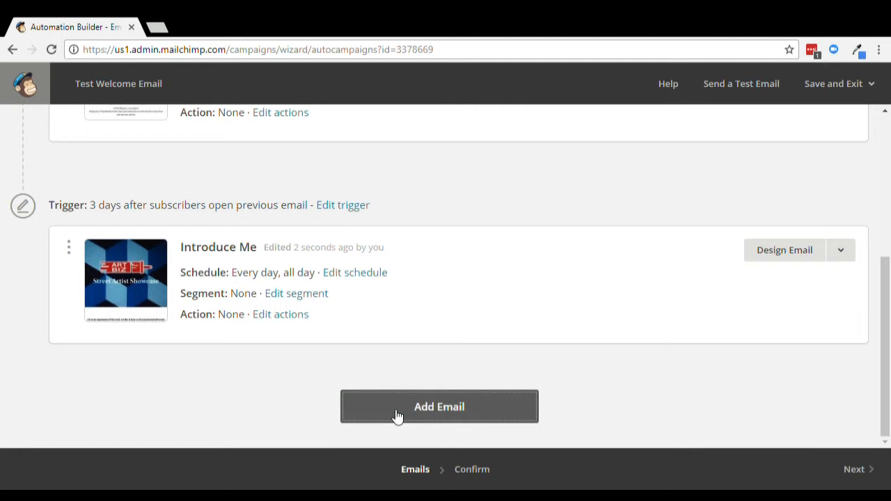
scroll(392, 416, "down", 3)
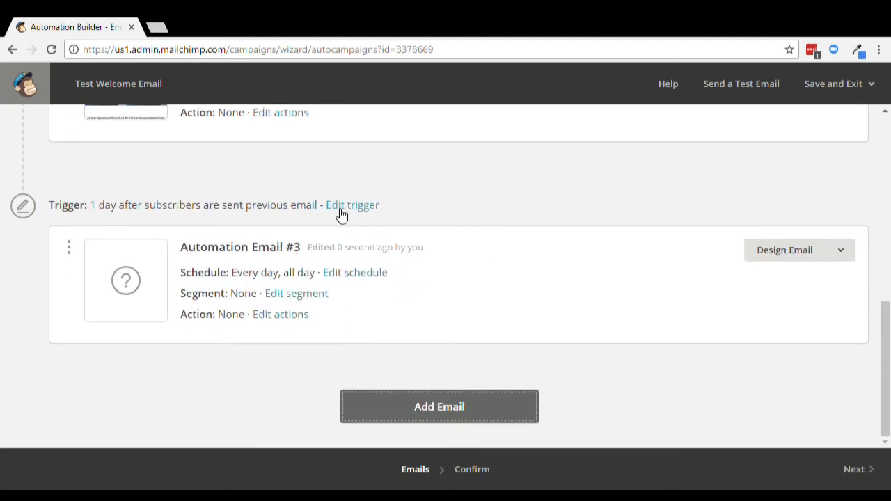
- Change the third email's trigger to Previous email not opened and update the trigger
left_click(341, 206)
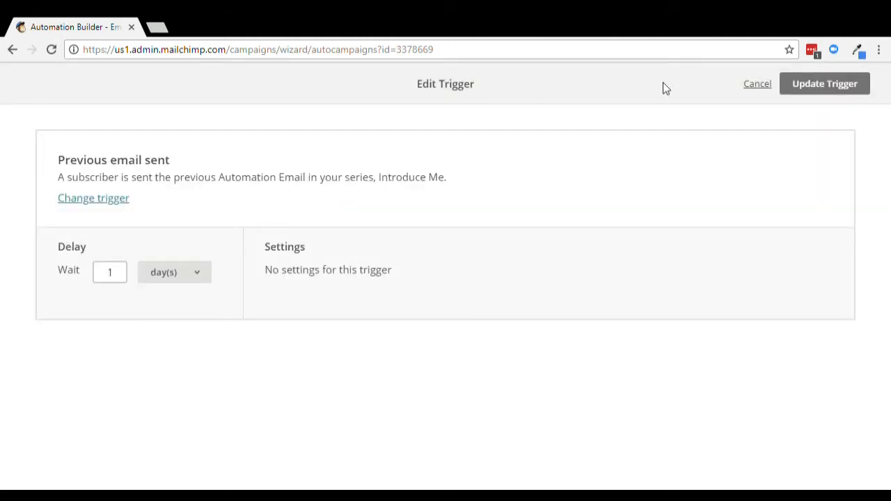
left_click(97, 201)
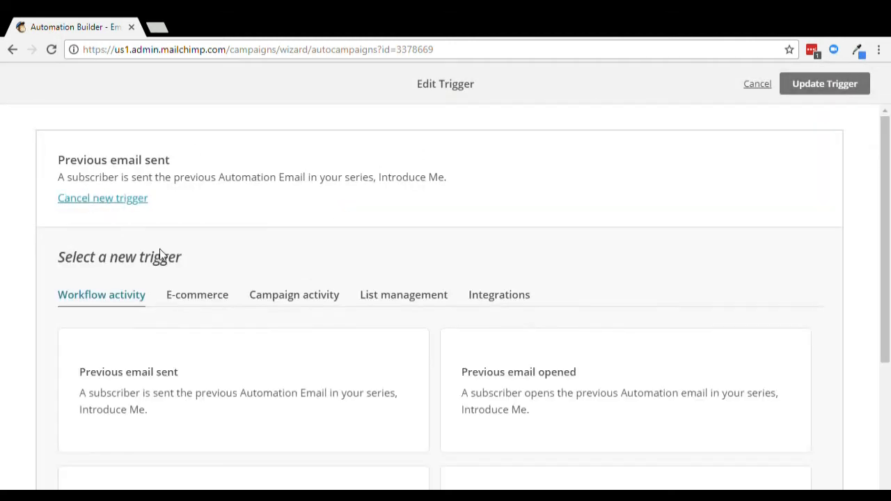
scroll(188, 325, "down", 1)
scroll(229, 337, "down", 2)
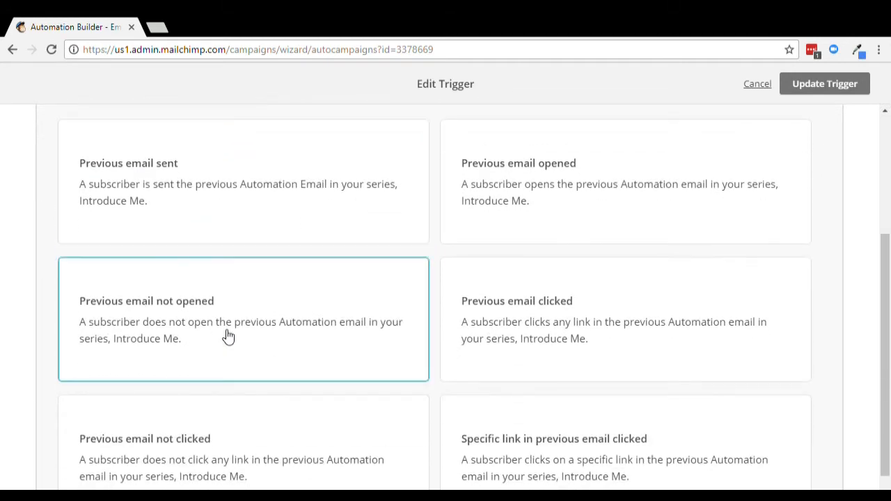
left_click(229, 337)
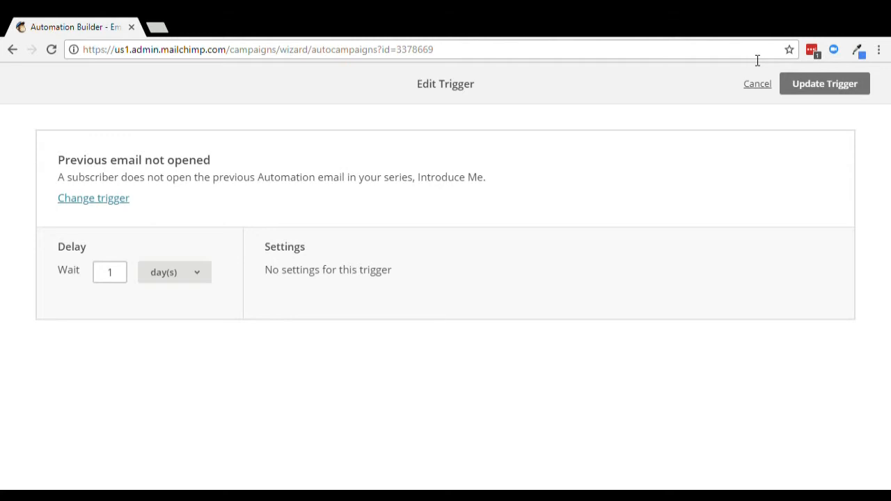
left_click(803, 85)
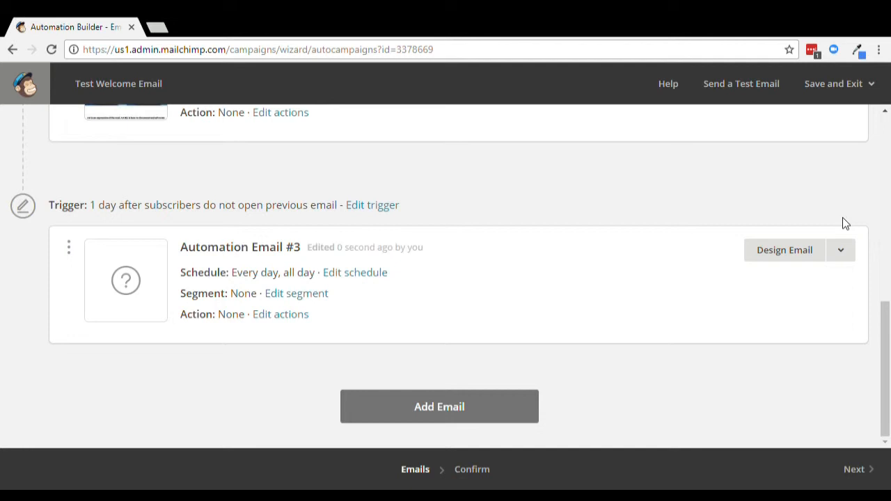
- Open the third email for designing and rename it "Hey you missed my previous email"
left_click(773, 250)
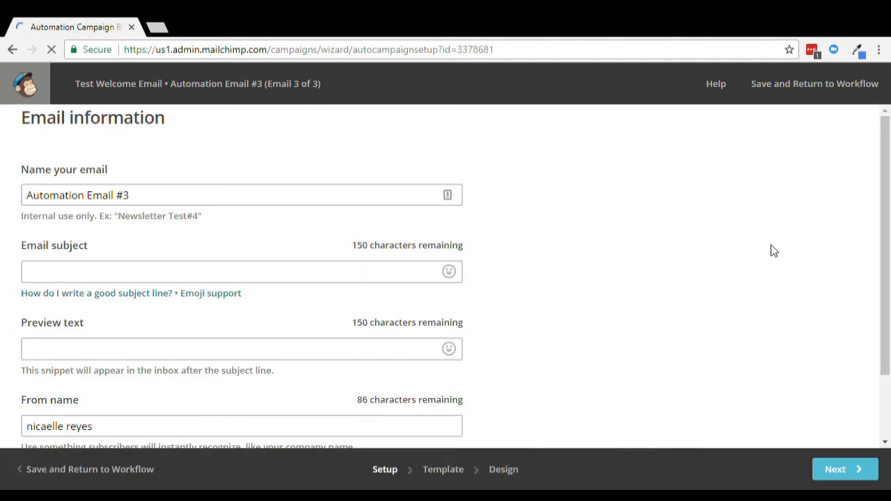
left_click(229, 193)
left_click_drag(229, 192, 20, 179)
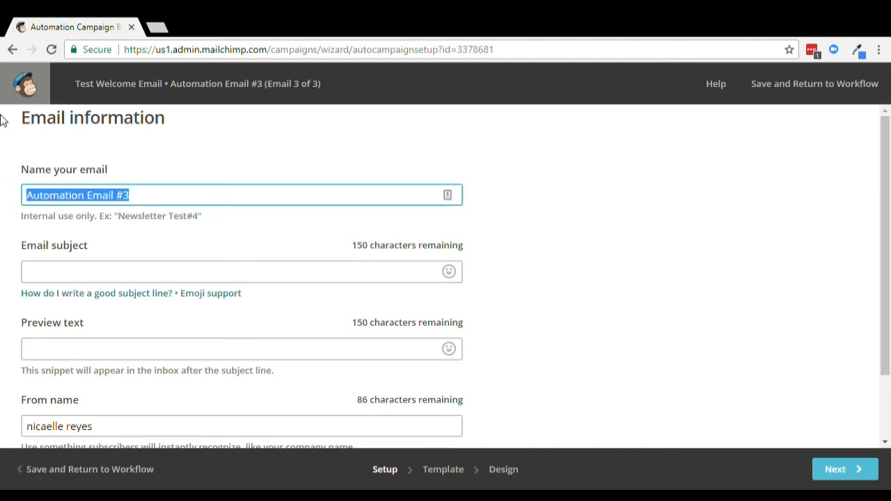
type("hey")
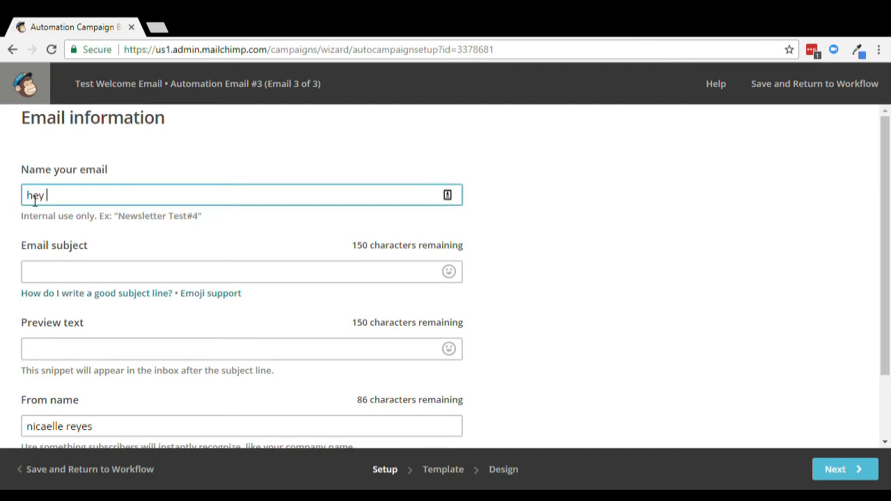
left_click(40, 216)
- Copy the name "Hey you missed my previous email" into the email subject and preview text, and continue to template selection
left_click_drag(264, 206, 1, 164)
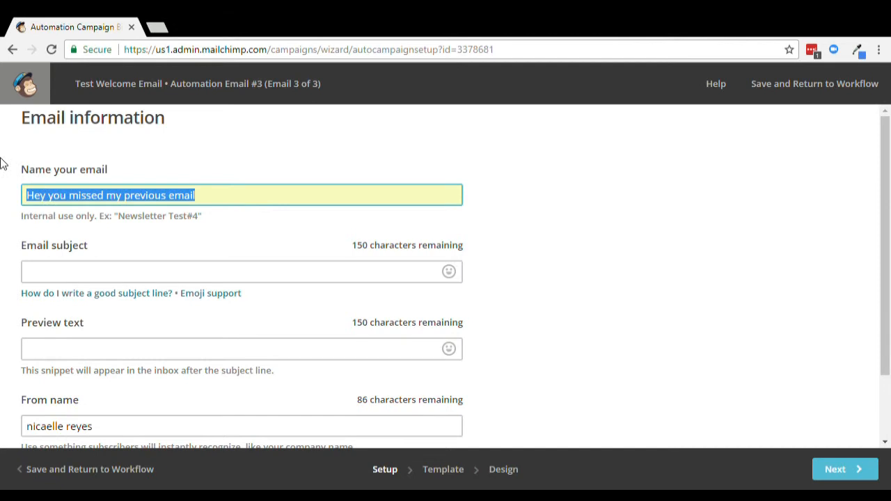
key("ctrl+c")
left_click(61, 276)
key("ctrl+v")
left_click(66, 350)
key("ctrl+v")
scroll(67, 349, "down", 2)
left_click(846, 467)
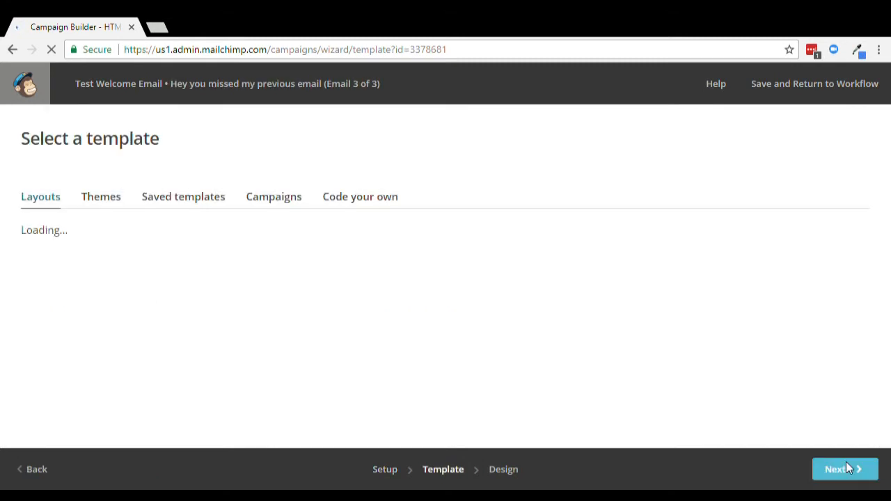
- Apply the featured Sale Announcement theme to the third email, then save the design and return to the workflow
left_click(108, 200)
scroll(242, 291, "down", 3)
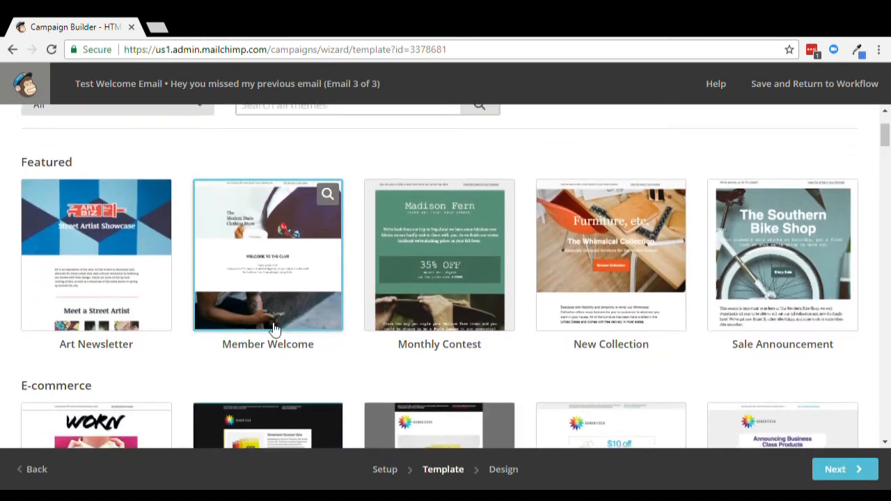
left_click(791, 279)
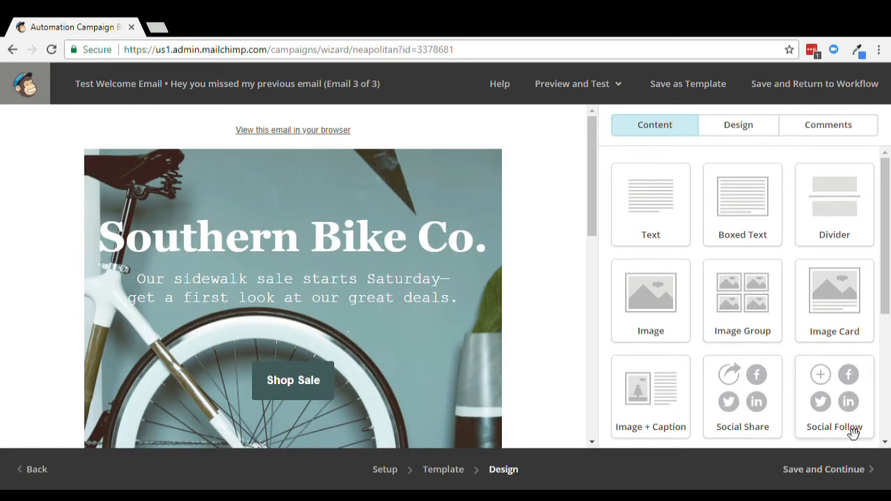
left_click(847, 480)
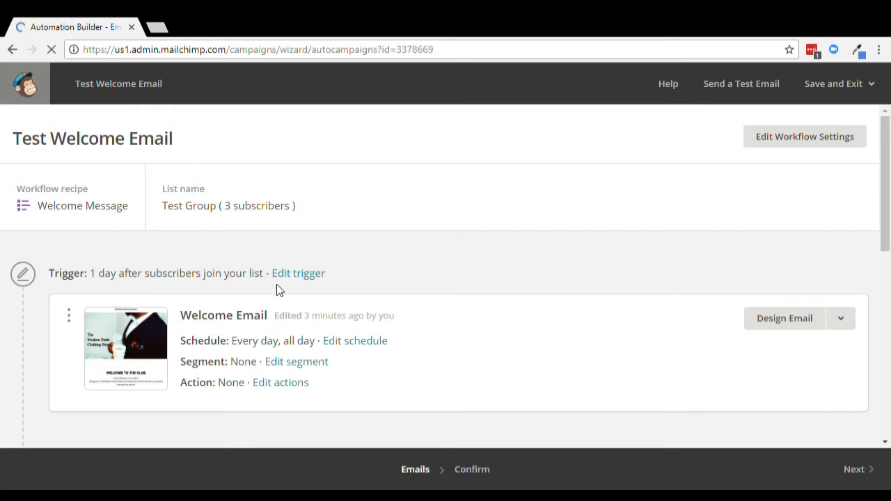
- Set the Welcome Email's trigger delay to 7 days after signup and update the trigger
left_click(307, 274)
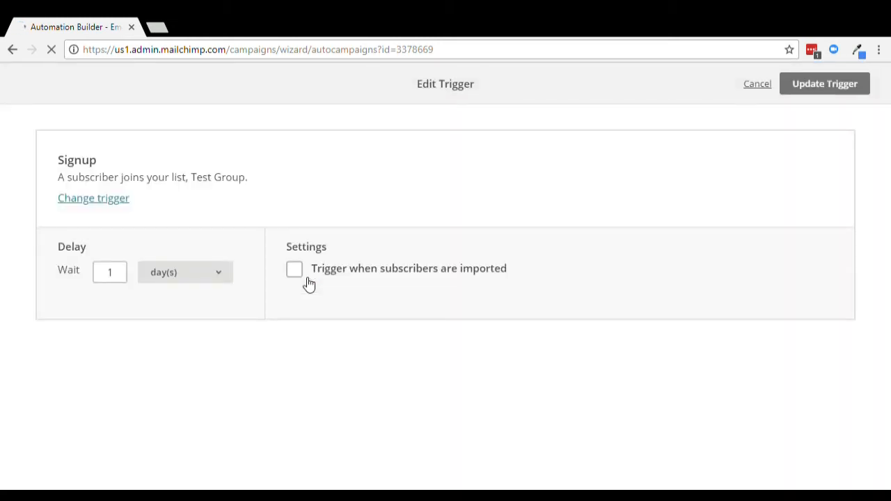
left_click(123, 283)
key("BackSpace")
type("7")
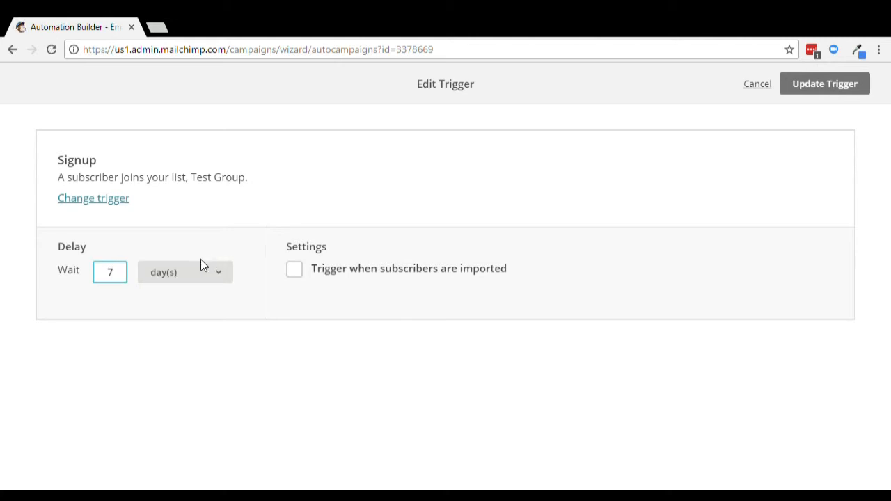
left_click(806, 85)
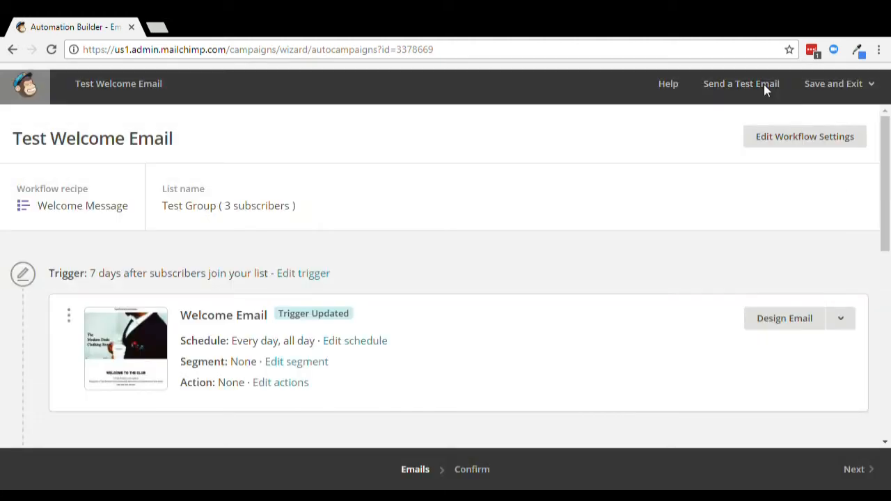
- Change the Welcome Email's trigger delay to immediately and update the trigger
left_click(314, 275)
left_click(128, 275)
key("BackSpace")
type("1")
left_click(169, 279)
left_click(194, 297)
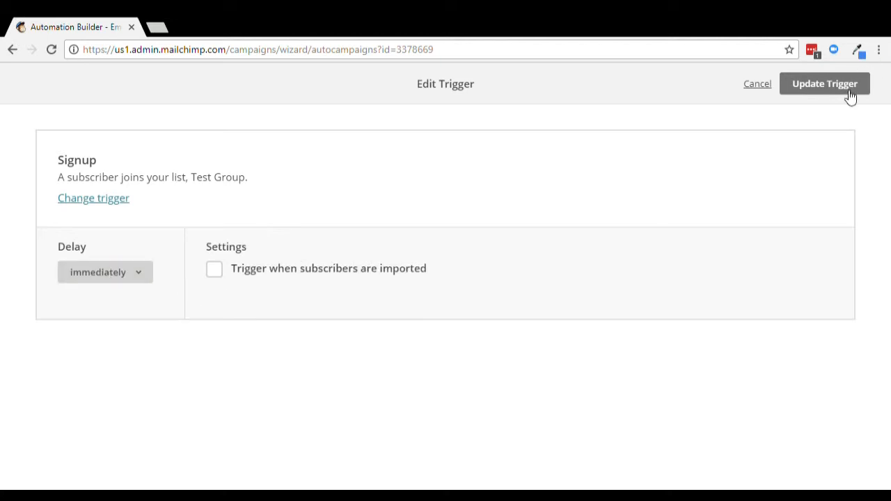
left_click(826, 84)
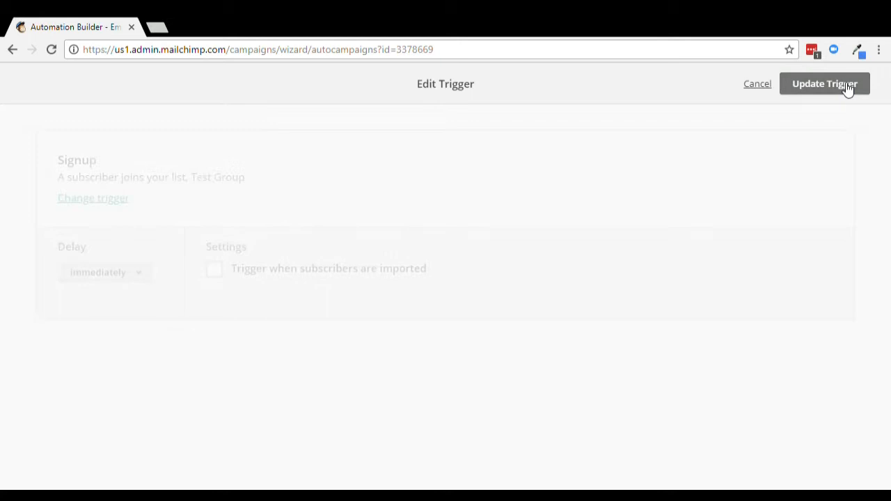
- Set the trigger delay of "Hey you missed my previous email" to 7 days and update the trigger
scroll(373, 207, "down", 7)
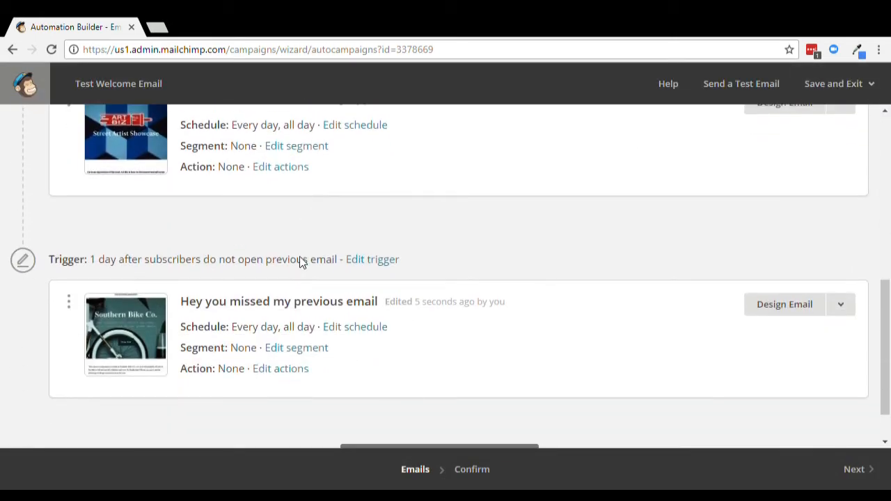
left_click(365, 260)
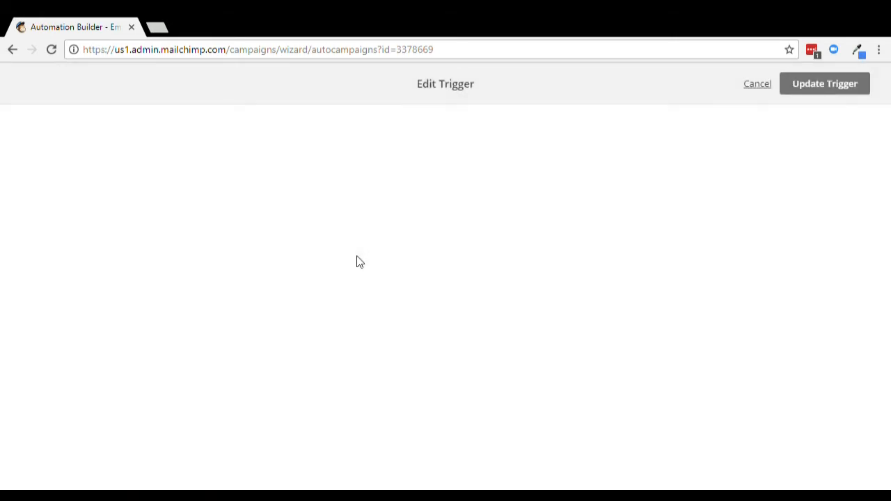
left_click(118, 273)
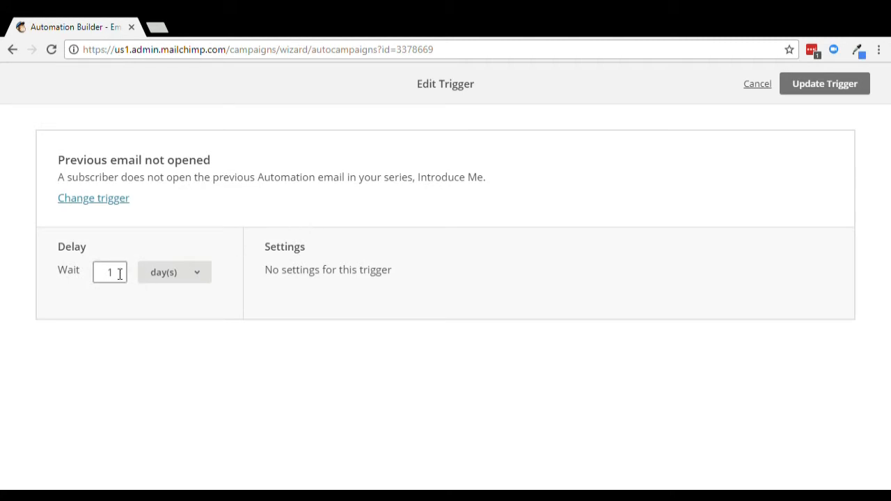
key("BackSpace")
type("7")
left_click(827, 88)
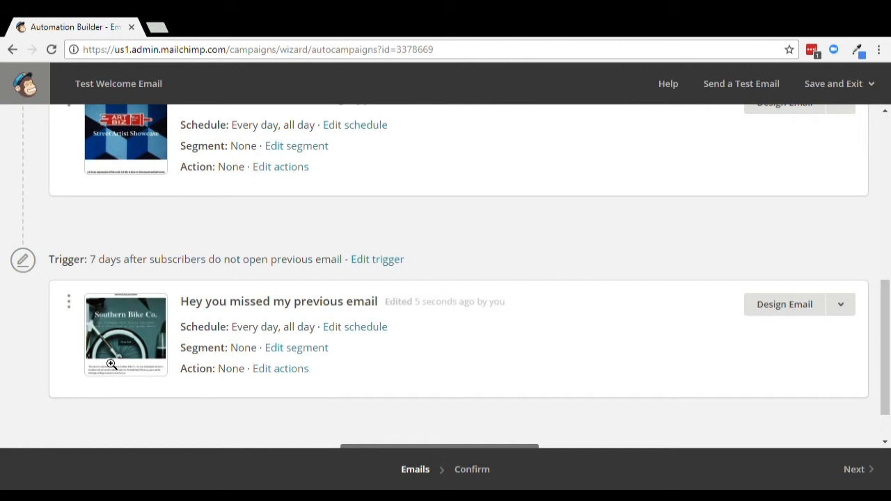
- Review the emails in the workflow and add another email after "Hey you missed my previous email"
scroll(111, 364, "down", 1)
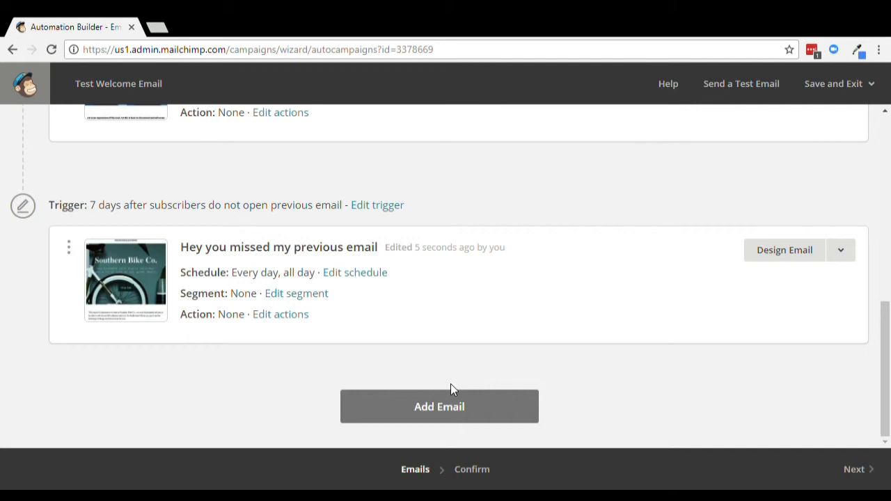
scroll(604, 373, "up", 7)
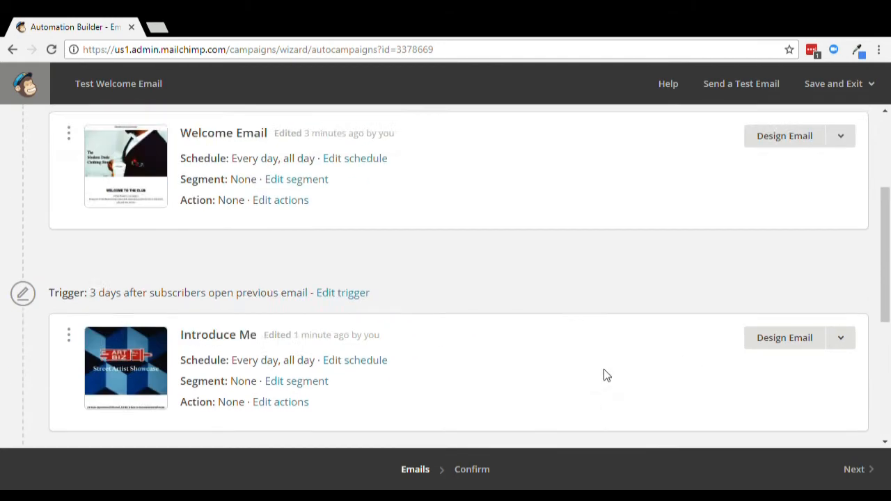
scroll(636, 309, "down", 7)
left_click(503, 411)
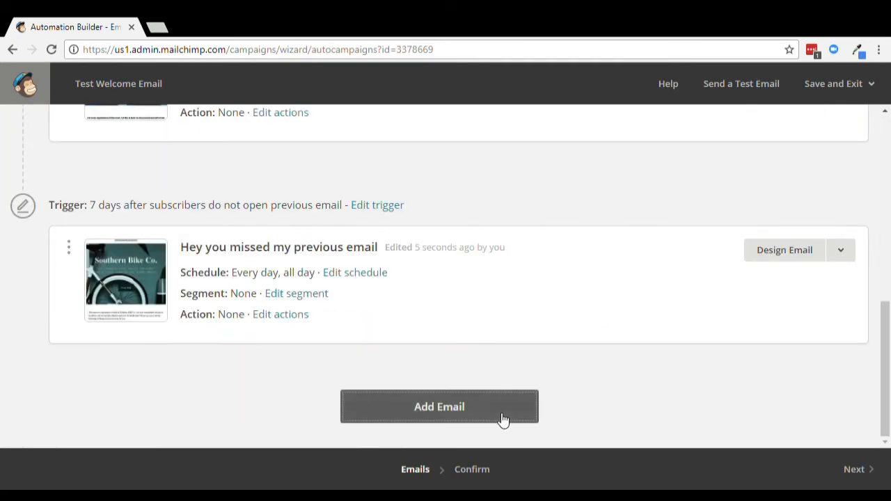